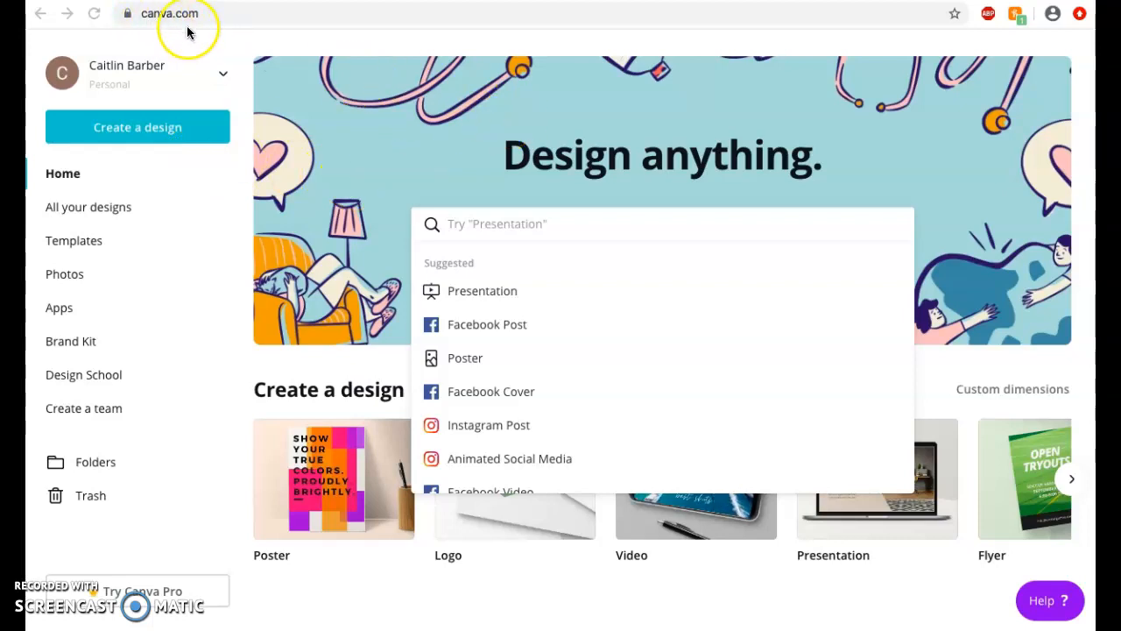
- Open the 'Create a design' list of design types from the Canva home page
{"action": "left_click", "coordinate": [134, 127]}
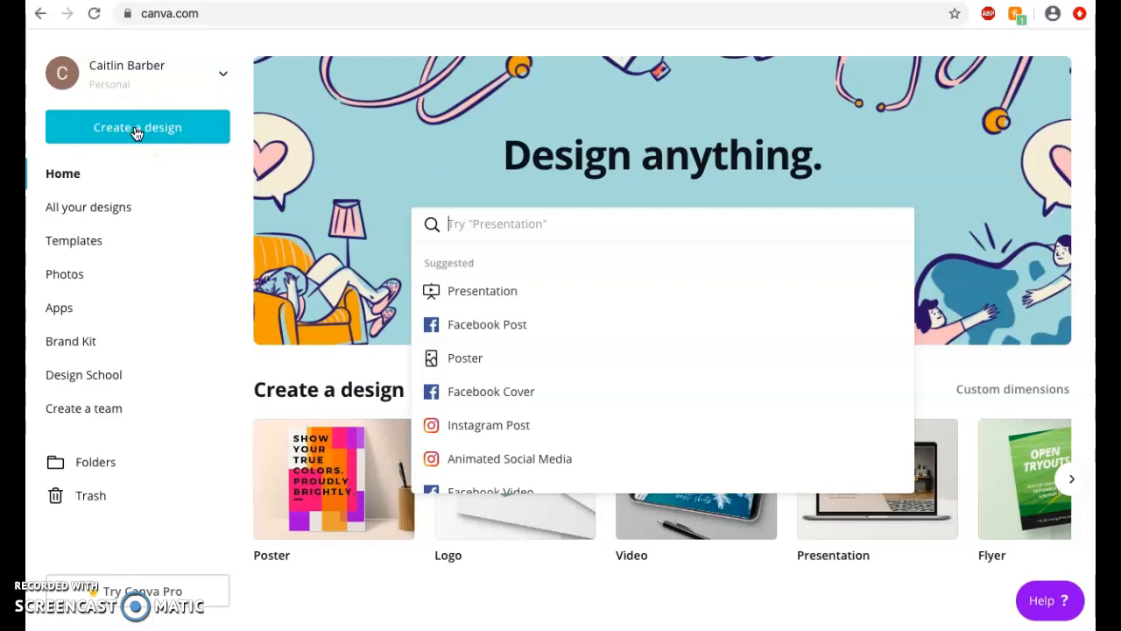
{"action": "left_click", "coordinate": [135, 128]}
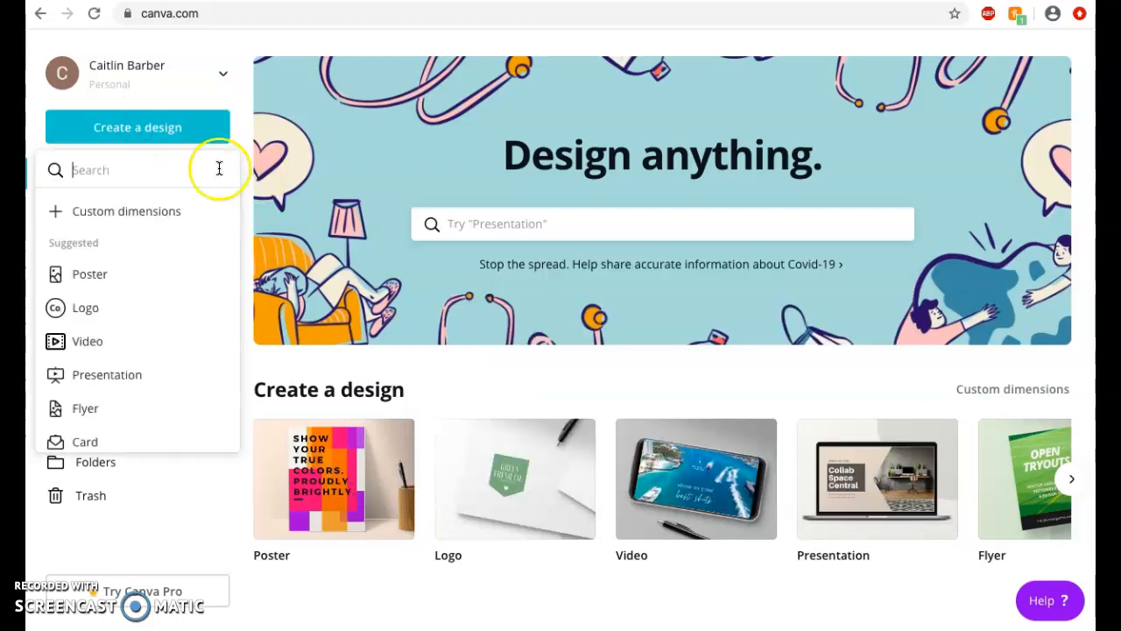
- Start a blank Poster design and add the snowy mountain stock photo
{"action": "left_click", "coordinate": [115, 274]}
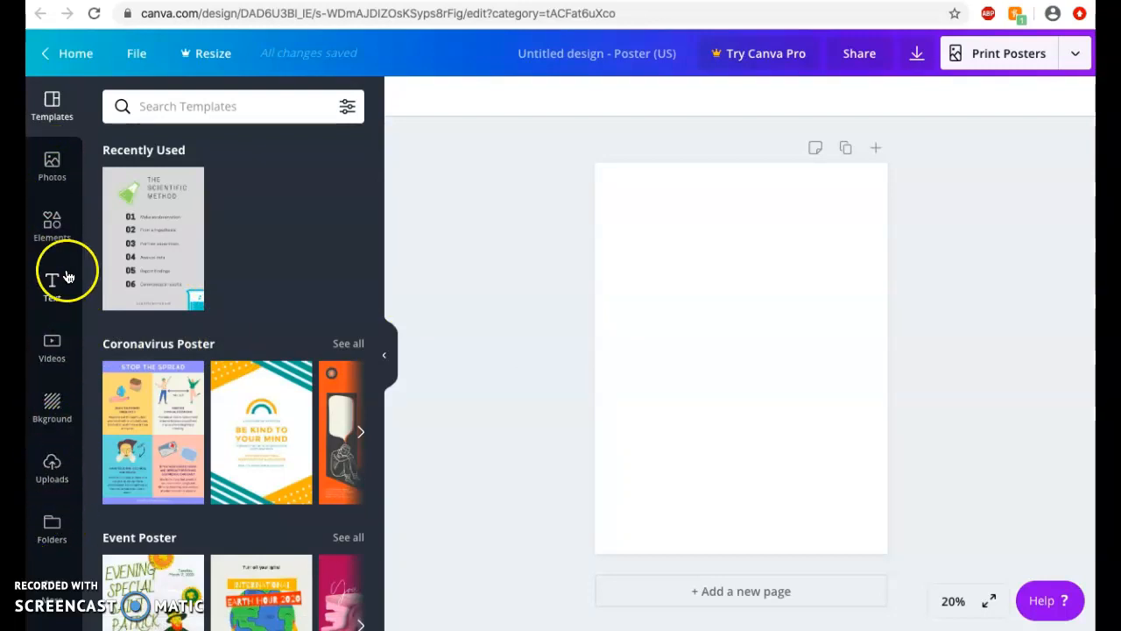
{"action": "left_click", "coordinate": [50, 171]}
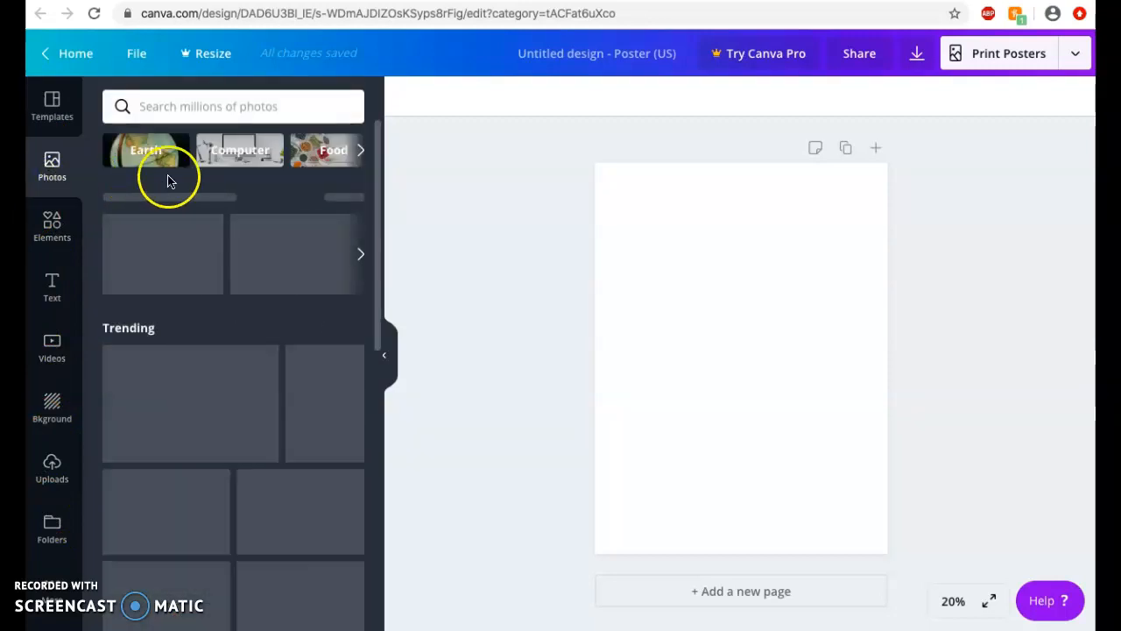
{"action": "left_click", "coordinate": [173, 98]}
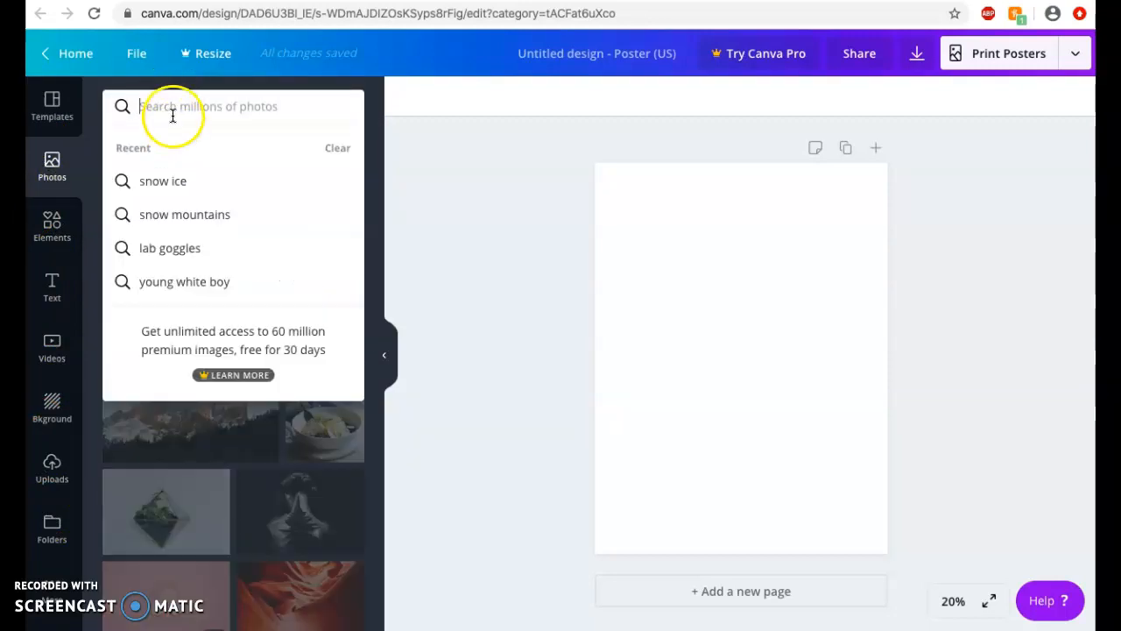
{"action": "left_click", "coordinate": [209, 471]}
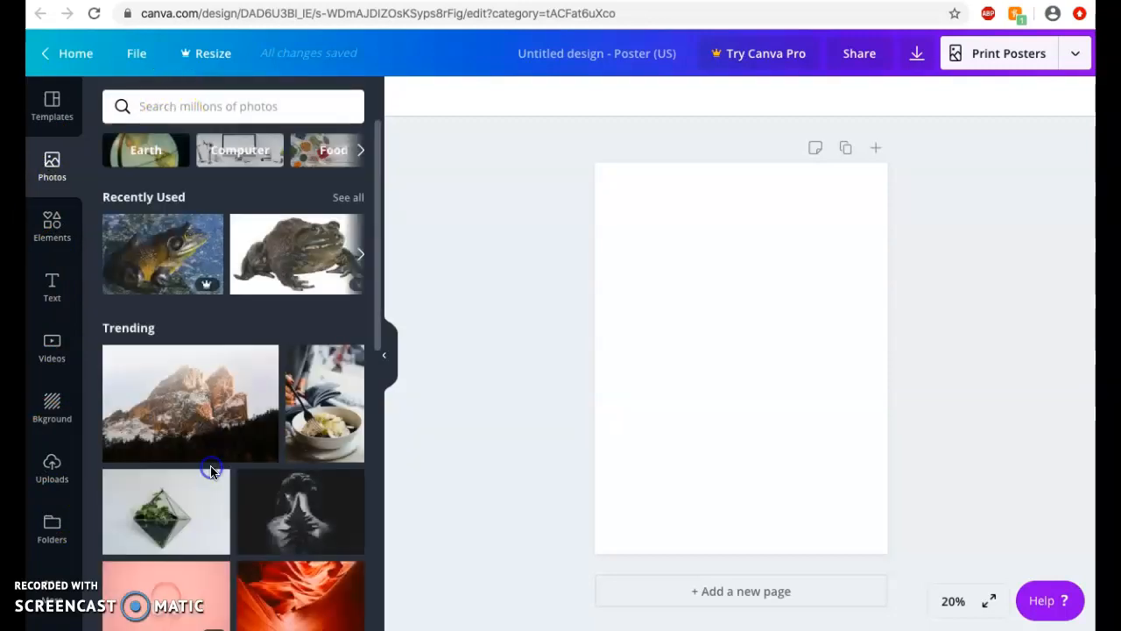
{"action": "left_click", "coordinate": [207, 412]}
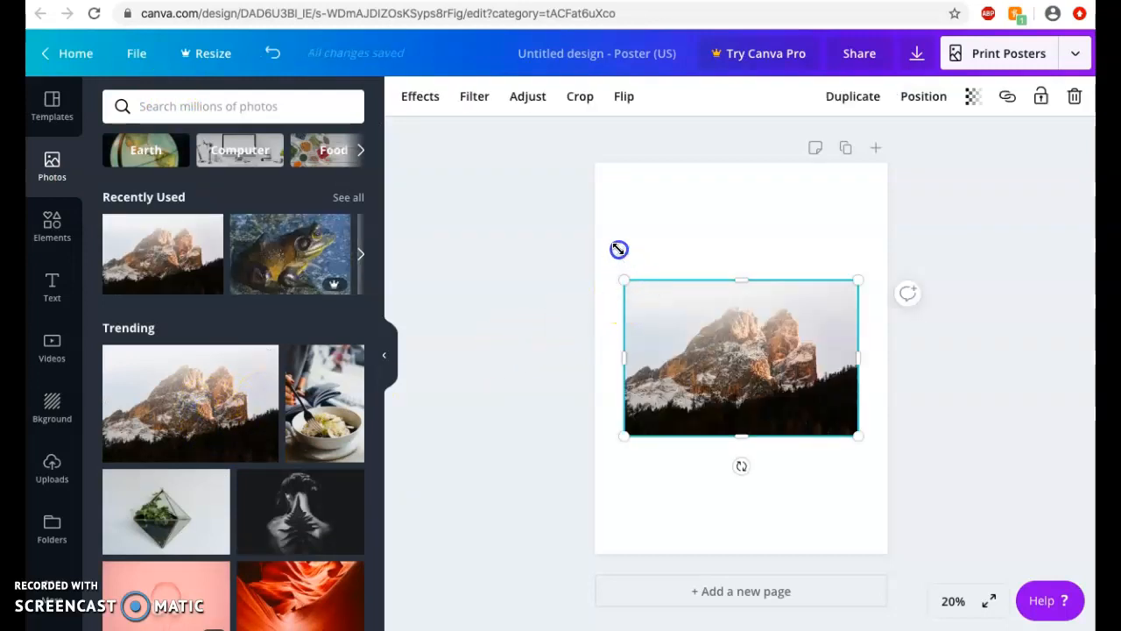
- Enlarge the mountain photo so it spans the full page width
{"action": "left_click_drag", "start_coordinate": [620, 252], "coordinate": [613, 213]}
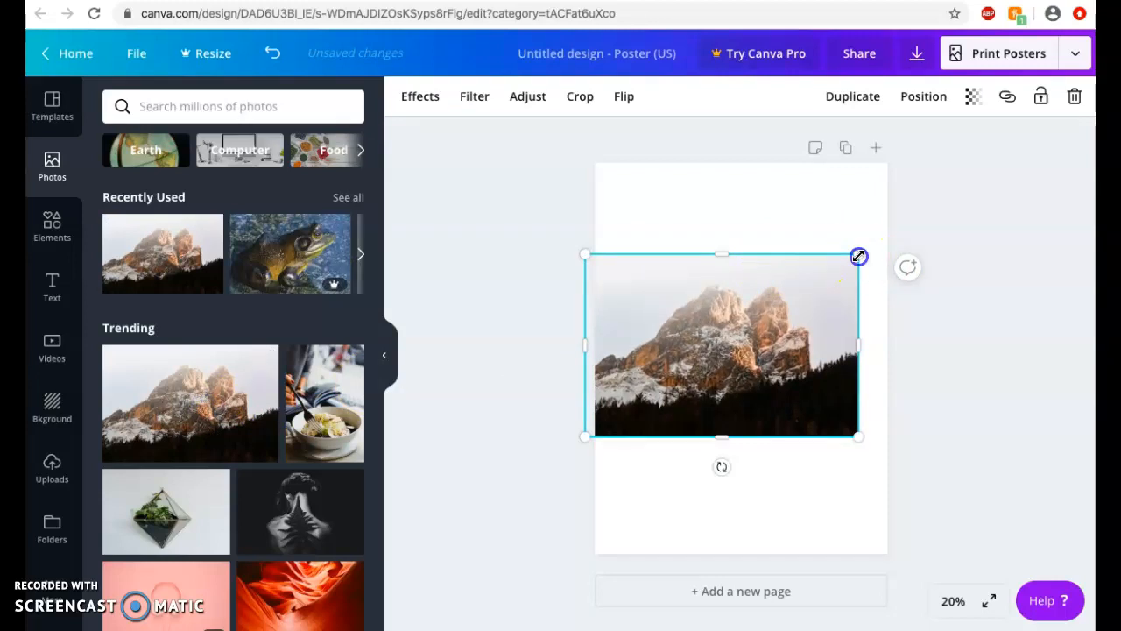
{"action": "left_click_drag", "start_coordinate": [859, 256], "coordinate": [876, 223]}
{"action": "left_click_drag", "start_coordinate": [788, 291], "coordinate": [797, 346]}
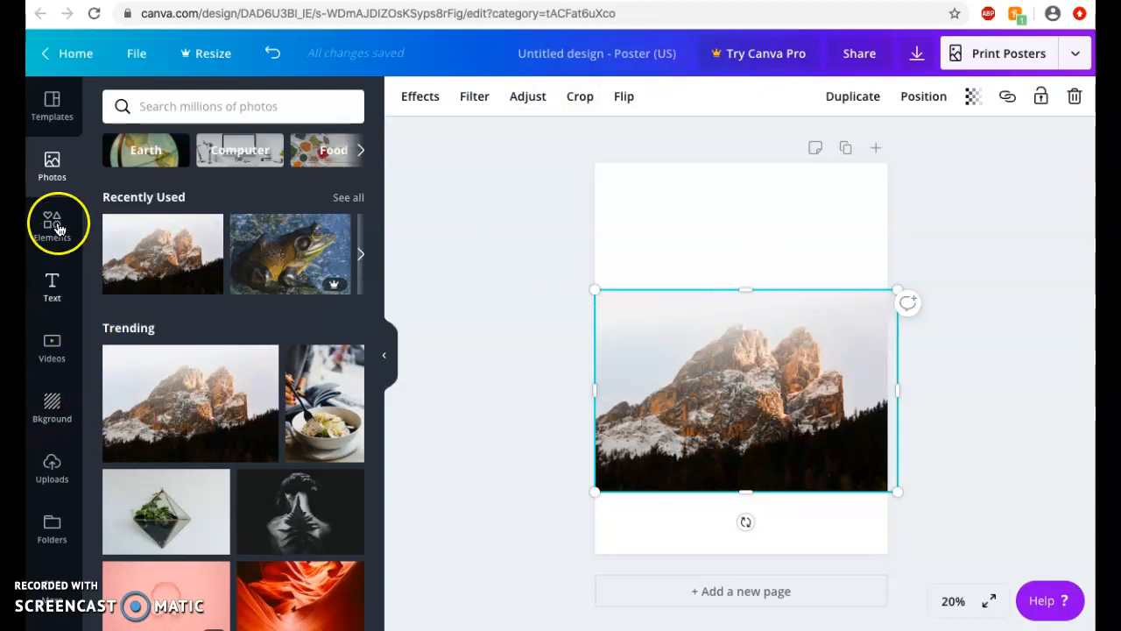
- Apply the dark green leaves background and delete the mountain photo
{"action": "left_click", "coordinate": [52, 424]}
{"action": "left_click", "coordinate": [235, 112]}
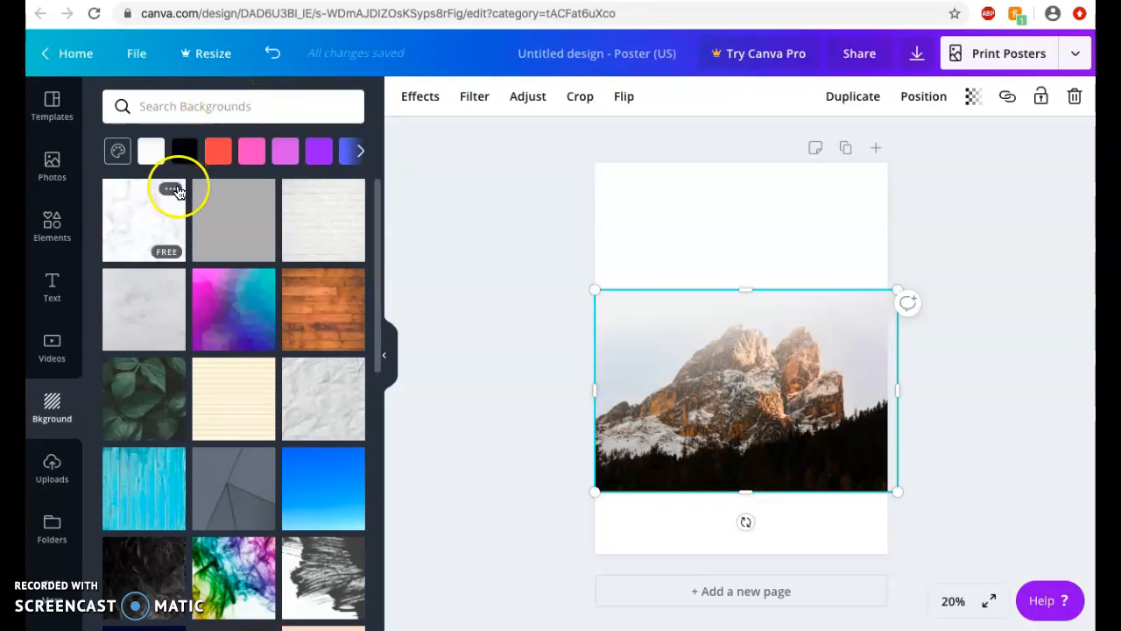
{"action": "left_click_drag", "start_coordinate": [149, 398], "coordinate": [677, 277]}
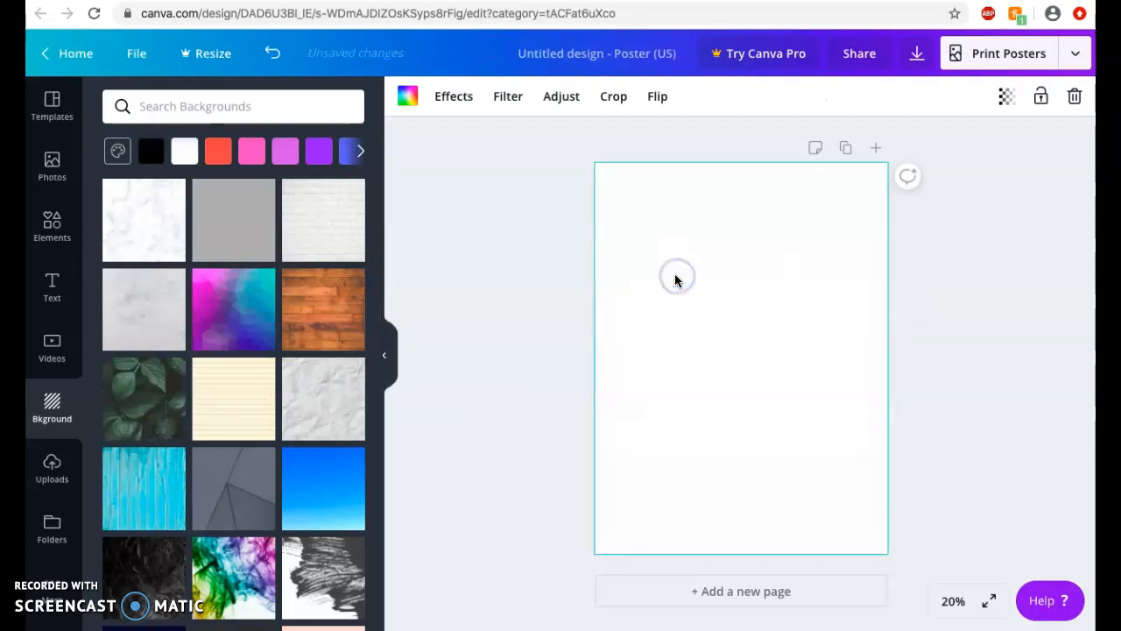
{"action": "left_click", "coordinate": [727, 409]}
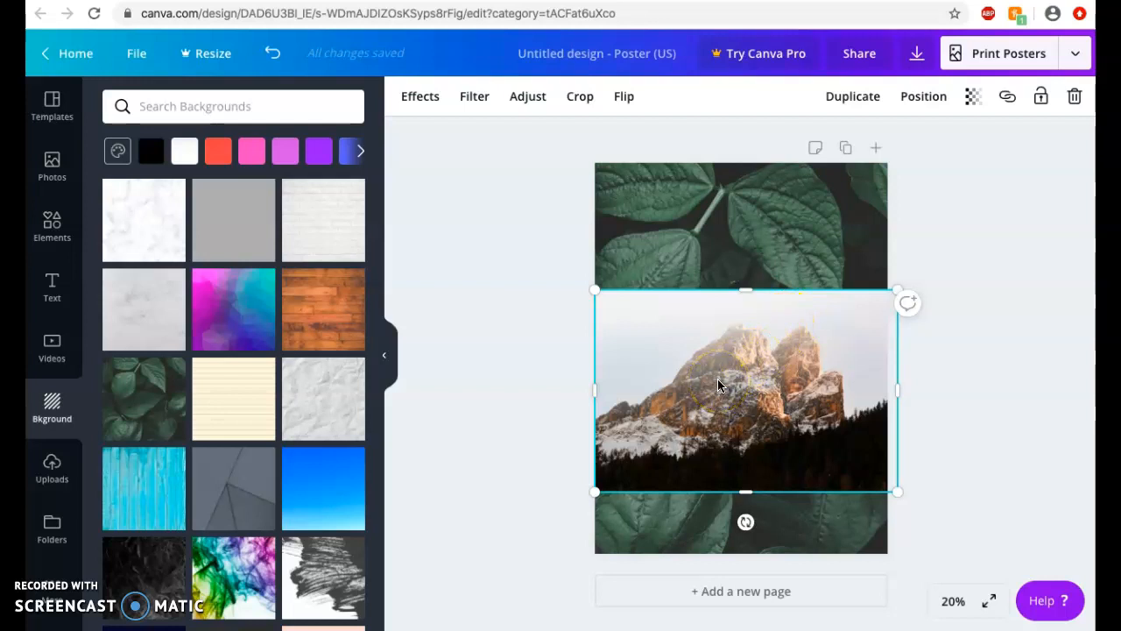
{"action": "key", "text": "Delete"}
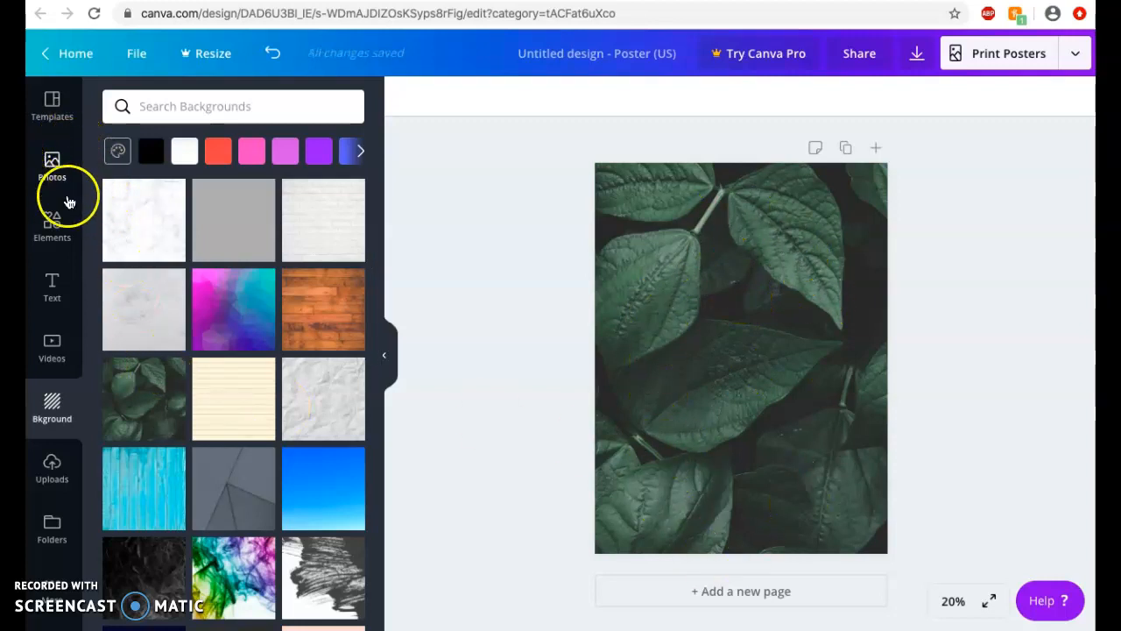
- Search the stock photos for 'frog' and add the three orange frogs on a branch
{"action": "left_click", "coordinate": [54, 189]}
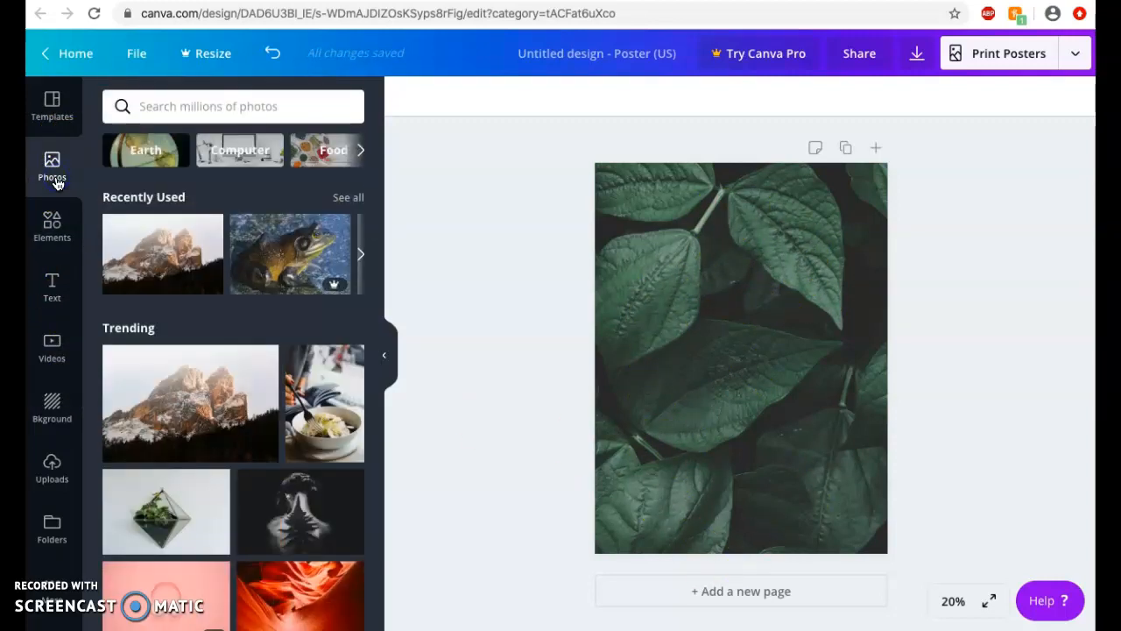
{"action": "left_click", "coordinate": [176, 105]}
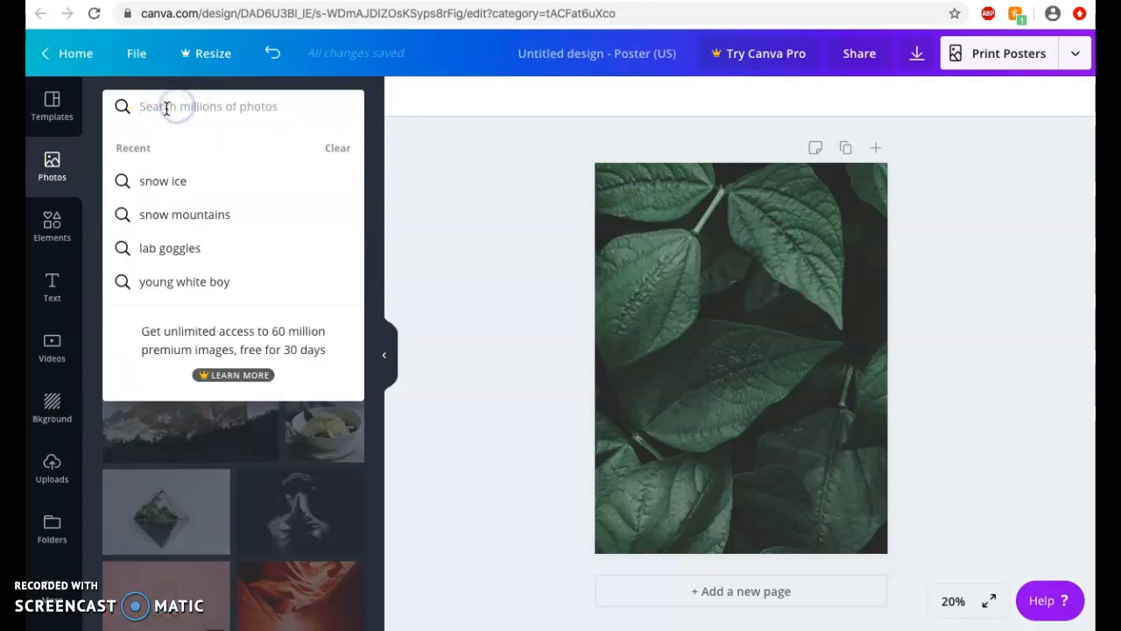
{"action": "type", "text": "frogs"}
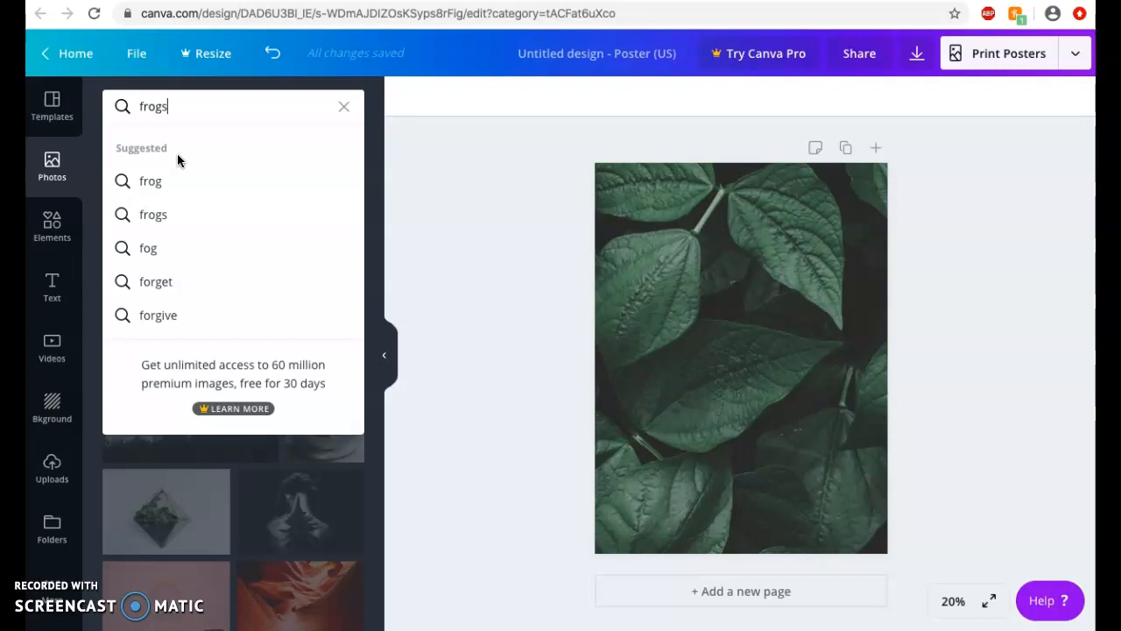
{"action": "key", "text": "Return"}
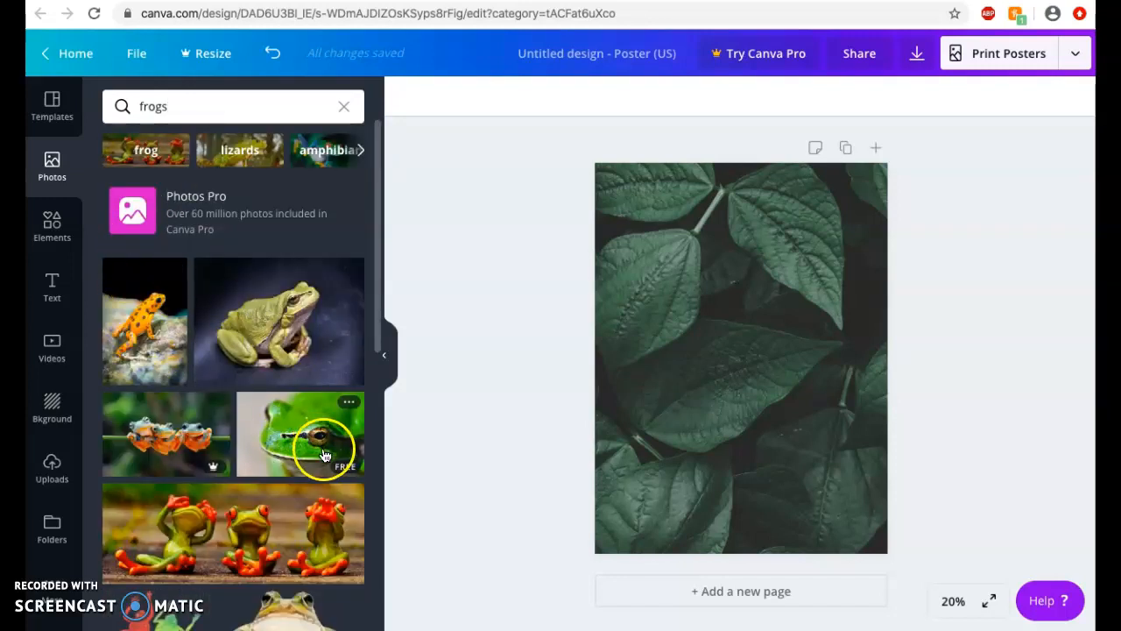
{"action": "mouse_move", "coordinate": [203, 471]}
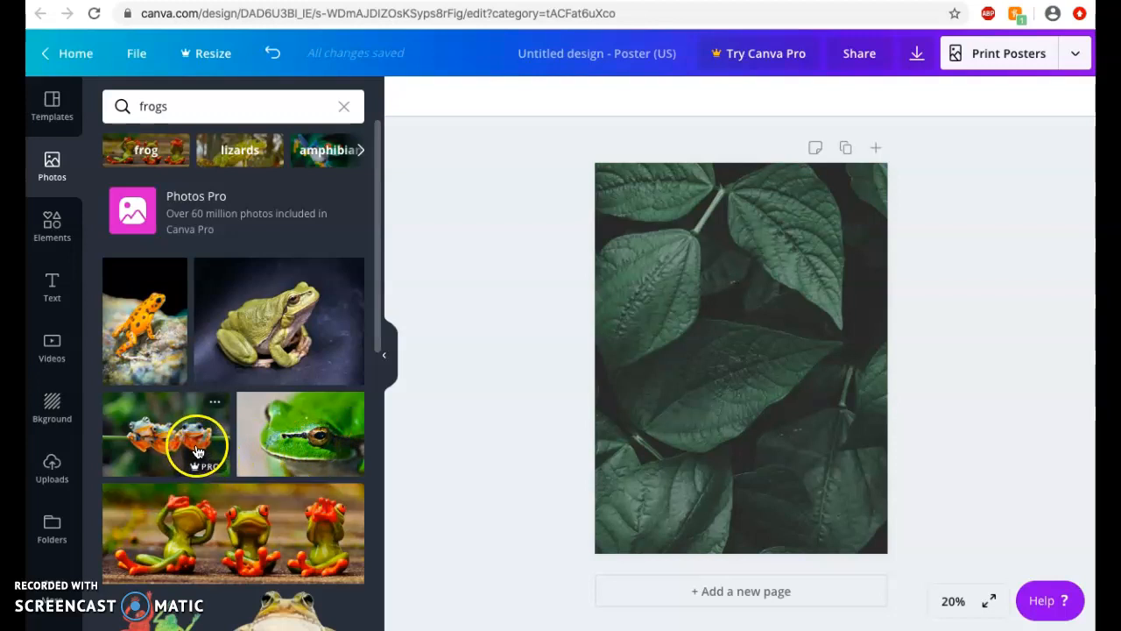
{"action": "left_click", "coordinate": [174, 448]}
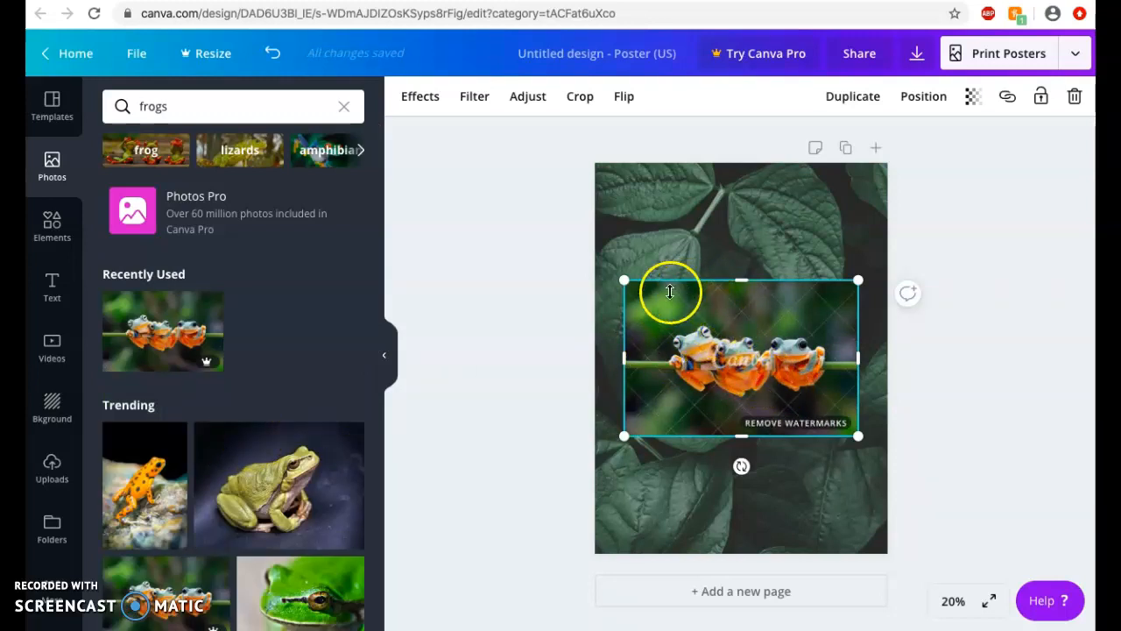
- Shrink the three-frogs photo and place it in the poster's bottom-left corner
{"action": "left_click_drag", "start_coordinate": [624, 280], "coordinate": [779, 342]}
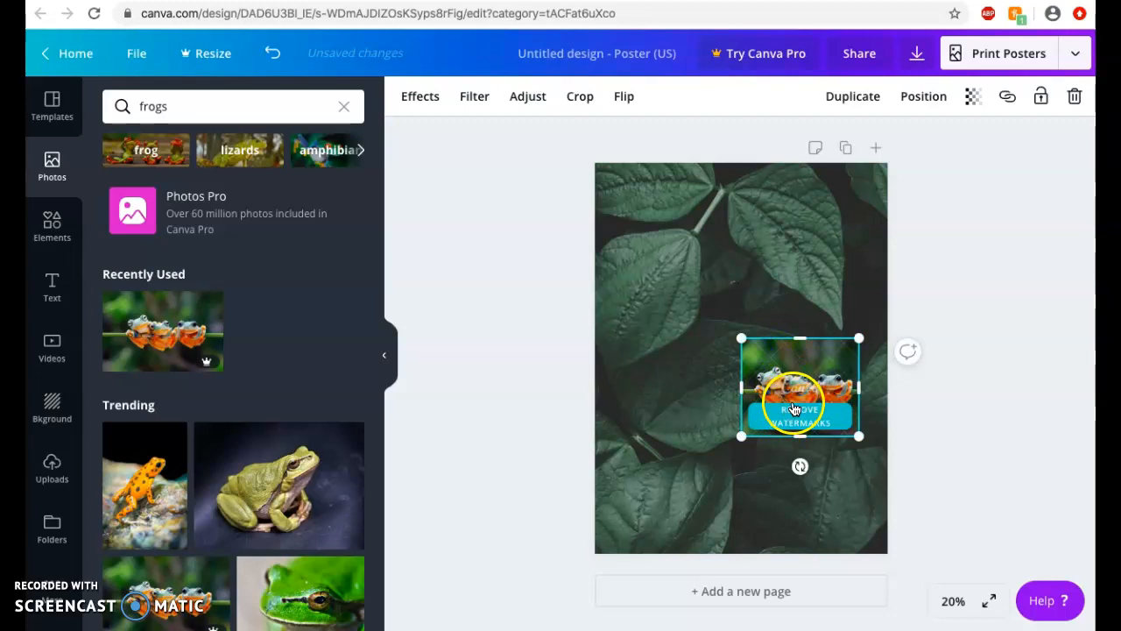
{"action": "left_click_drag", "start_coordinate": [808, 336], "coordinate": [661, 497]}
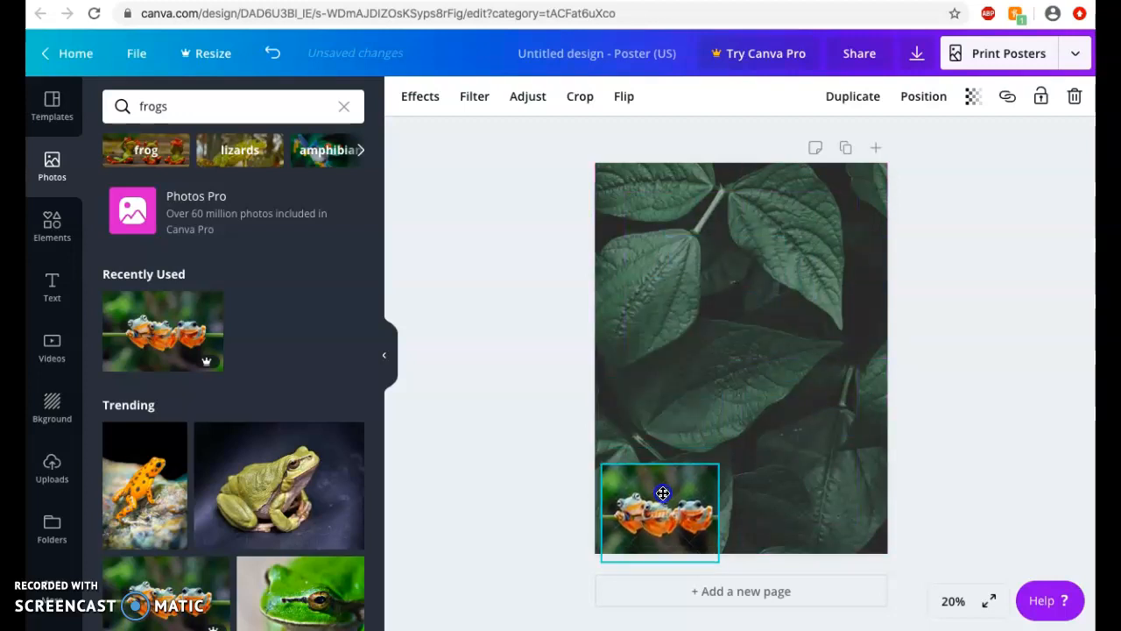
{"action": "left_click", "coordinate": [714, 421]}
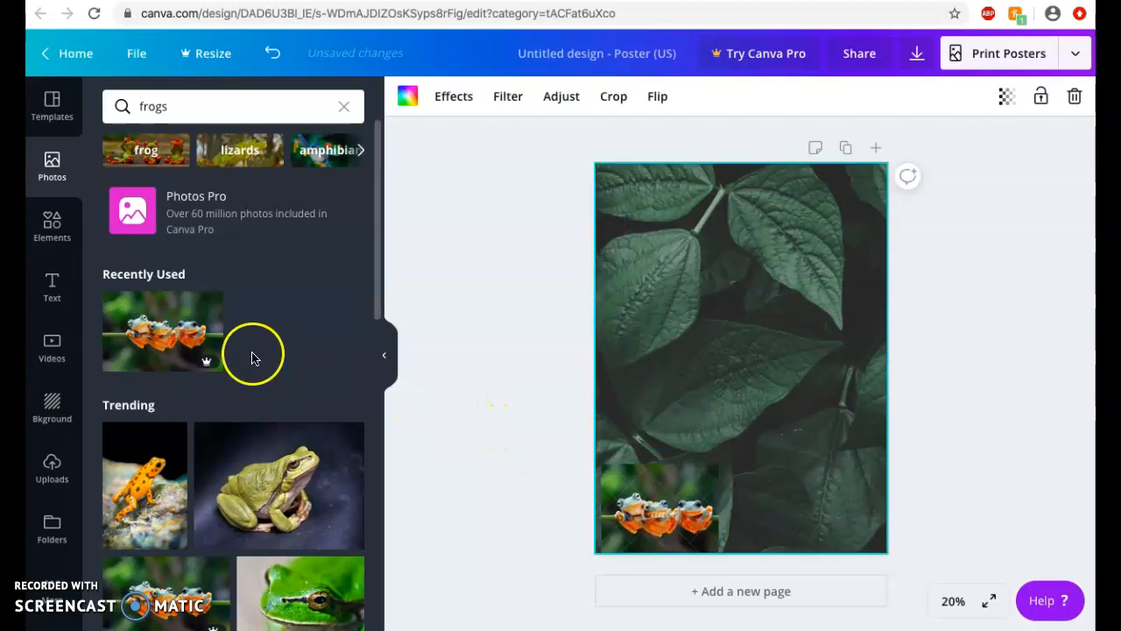
- Add the green frog close-up photo, shrinking it to a small size near the top-left corner
{"action": "scroll", "coordinate": [251, 354], "scroll_direction": "down", "scroll_amount": 2}
{"action": "scroll", "coordinate": [249, 355], "scroll_direction": "down", "scroll_amount": 1}
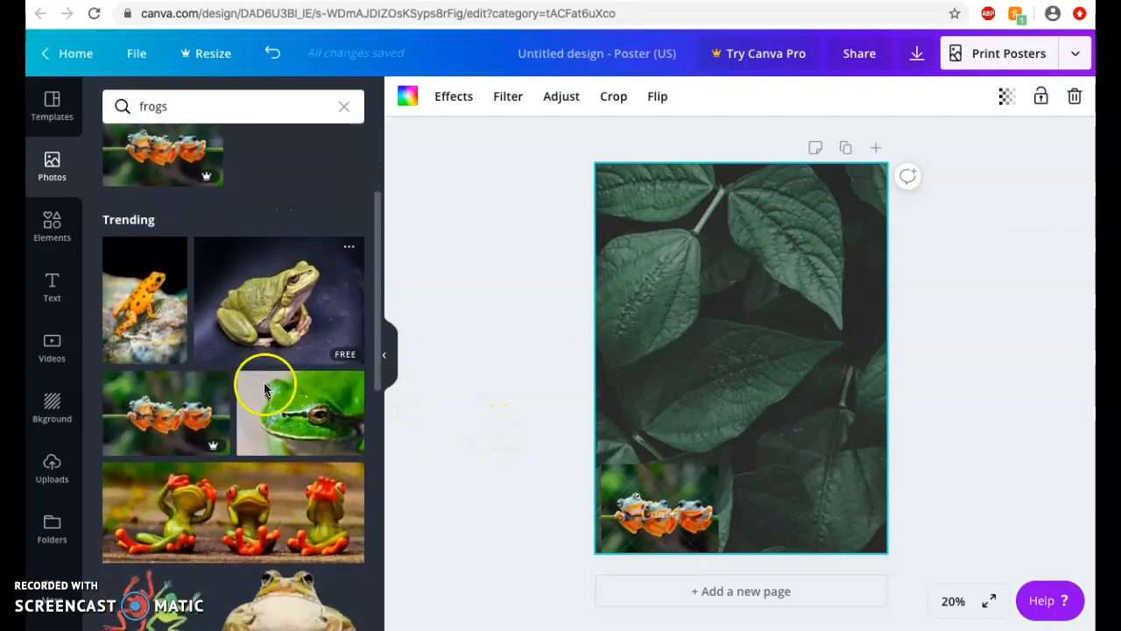
{"action": "left_click", "coordinate": [320, 435]}
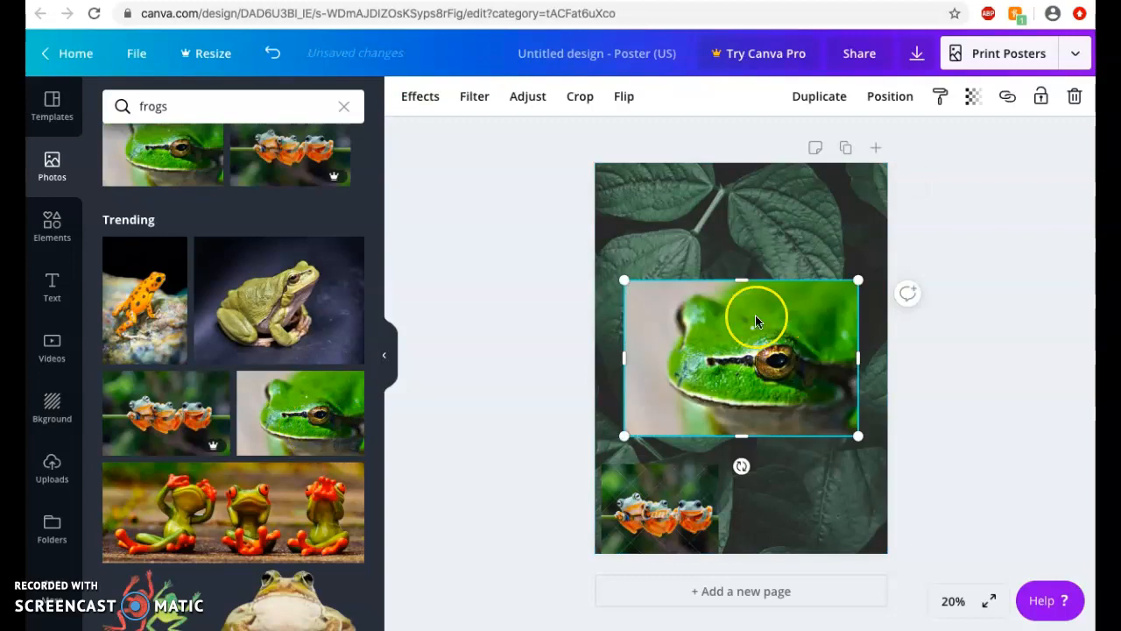
{"action": "left_click_drag", "start_coordinate": [676, 309], "coordinate": [613, 227]}
{"action": "left_click", "coordinate": [638, 361]}
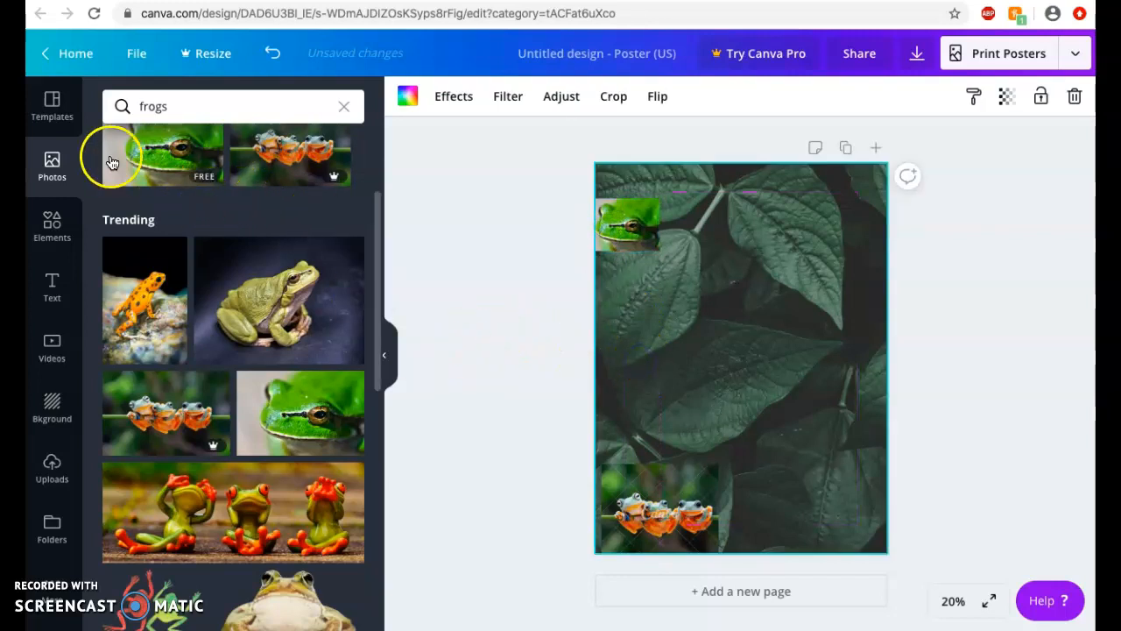
{"action": "left_click", "coordinate": [61, 237]}
- Search the graphics for 'fro' and add the standing green frog with a red bow tie
{"action": "left_click", "coordinate": [188, 106]}
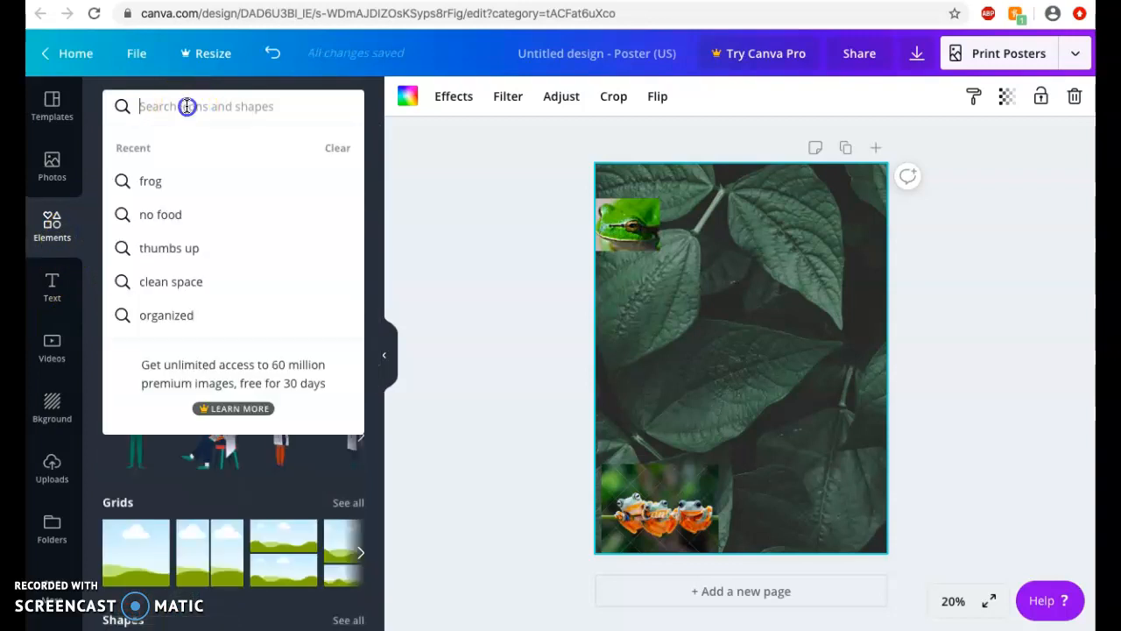
{"action": "type", "text": "frog"}
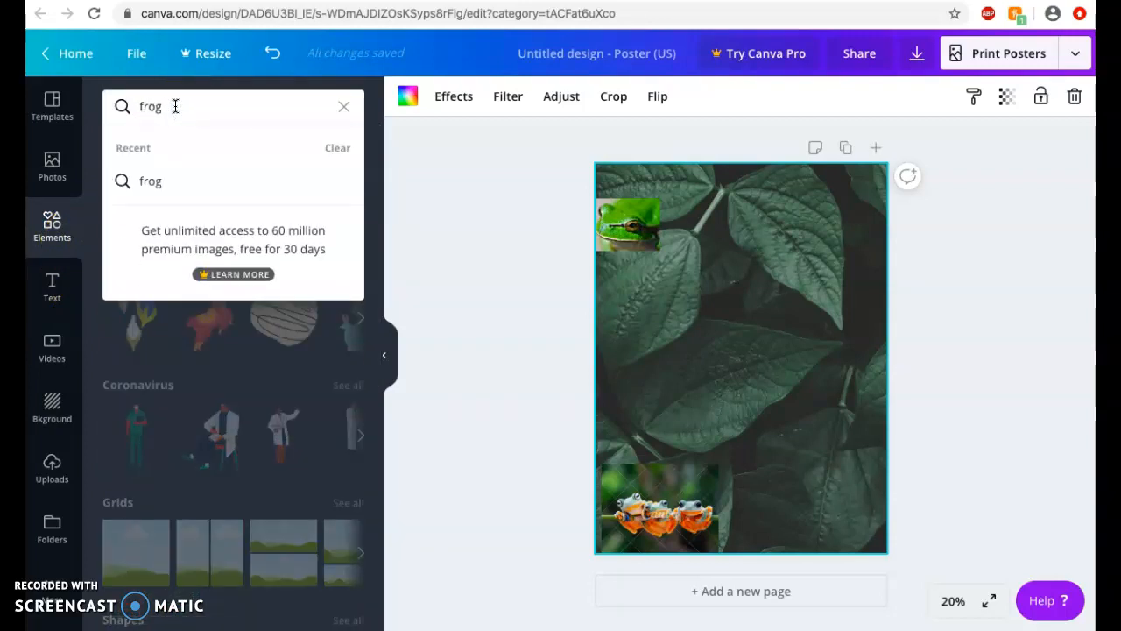
{"action": "key", "text": "Return"}
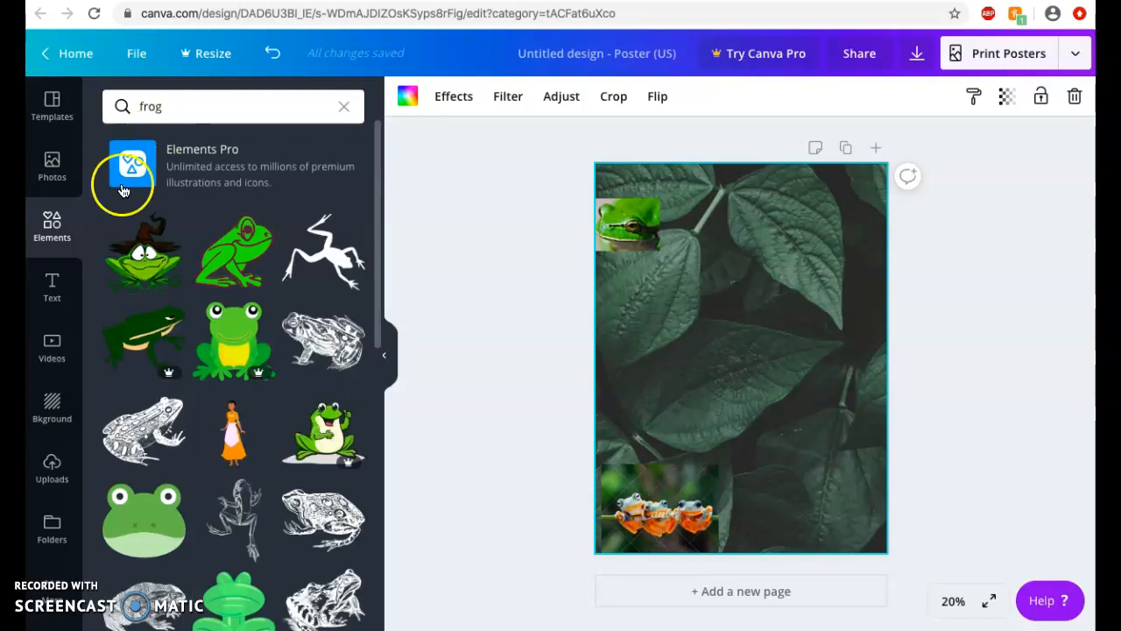
{"action": "scroll", "coordinate": [218, 500], "scroll_direction": "down", "scroll_amount": 3}
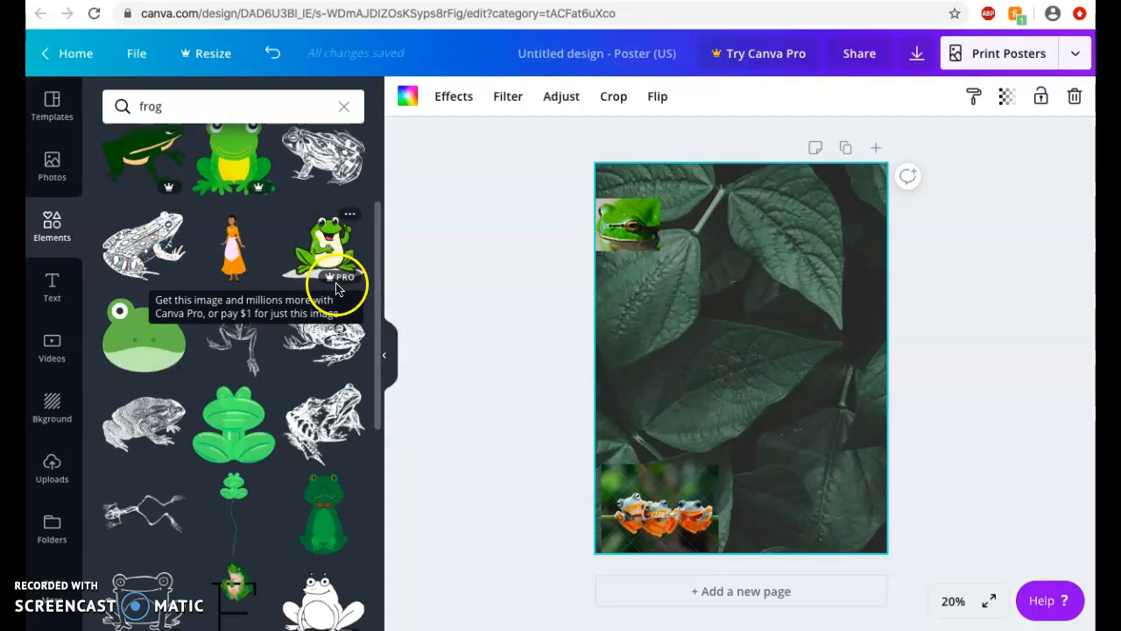
{"action": "left_click", "coordinate": [333, 517]}
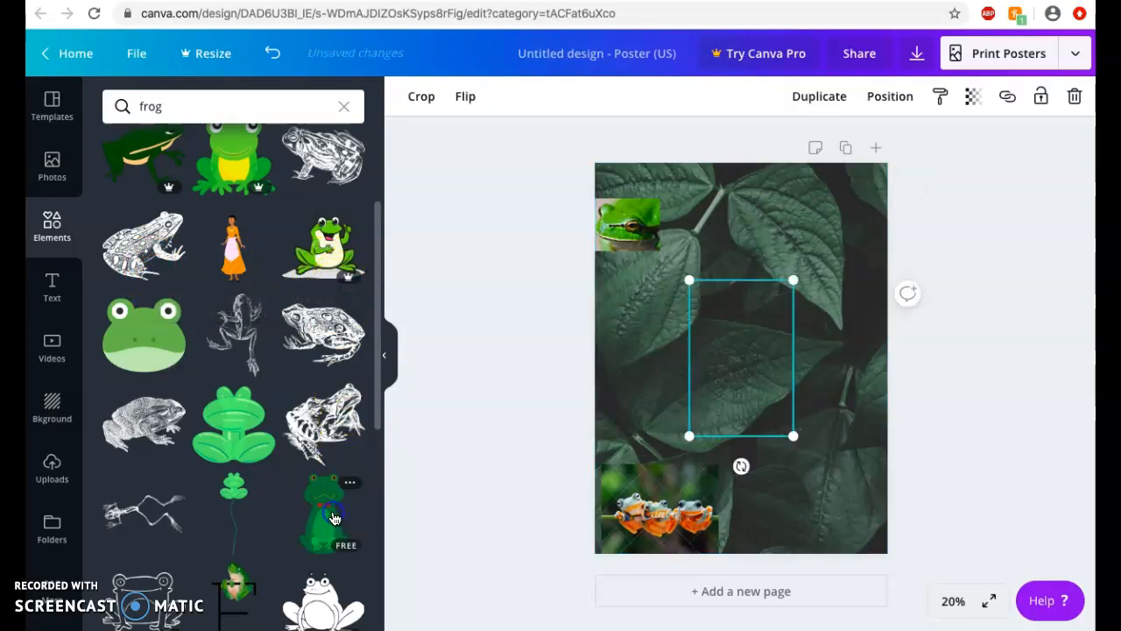
- Shrink the frog illustration and move it to the poster's right edge
{"action": "left_click_drag", "start_coordinate": [691, 280], "coordinate": [858, 282]}
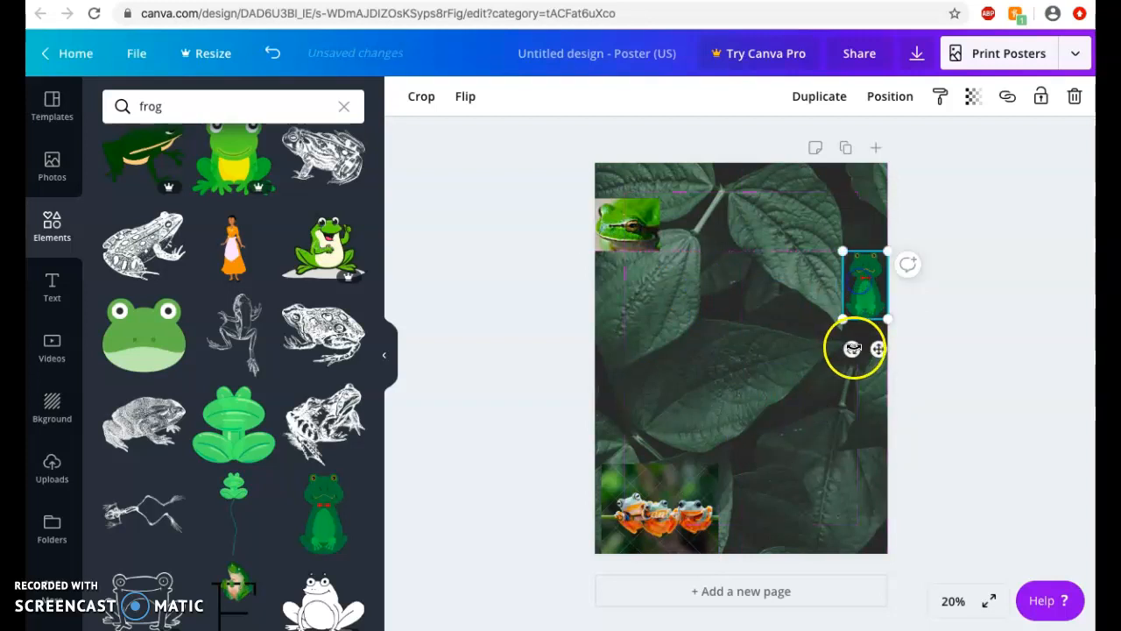
{"action": "left_click", "coordinate": [808, 359]}
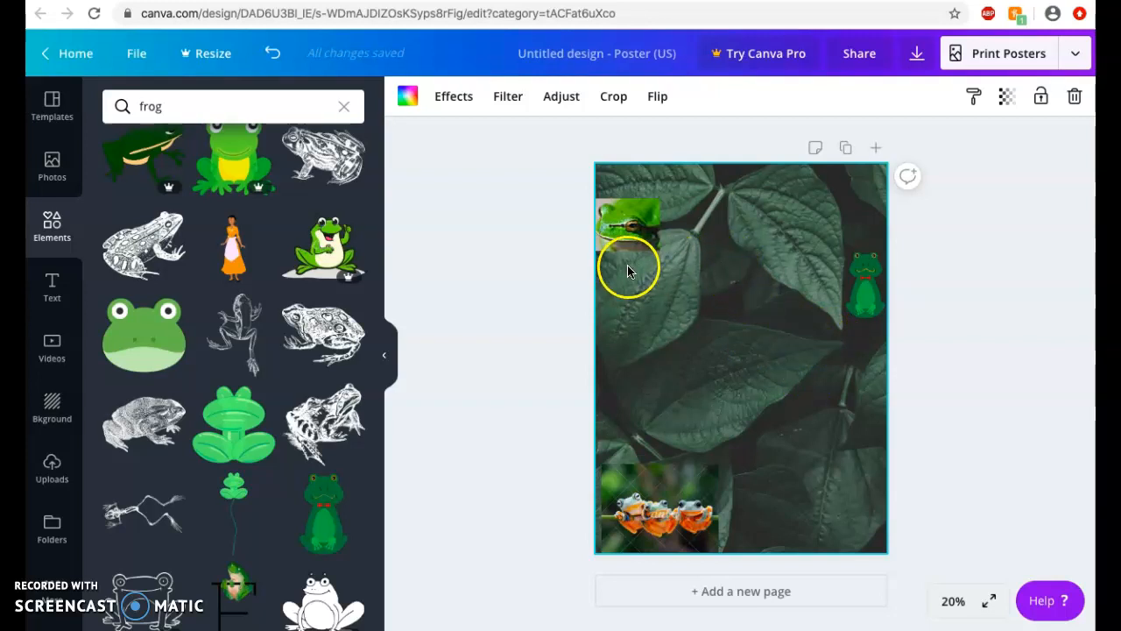
{"action": "left_click", "coordinate": [630, 215]}
{"action": "left_click", "coordinate": [663, 350]}
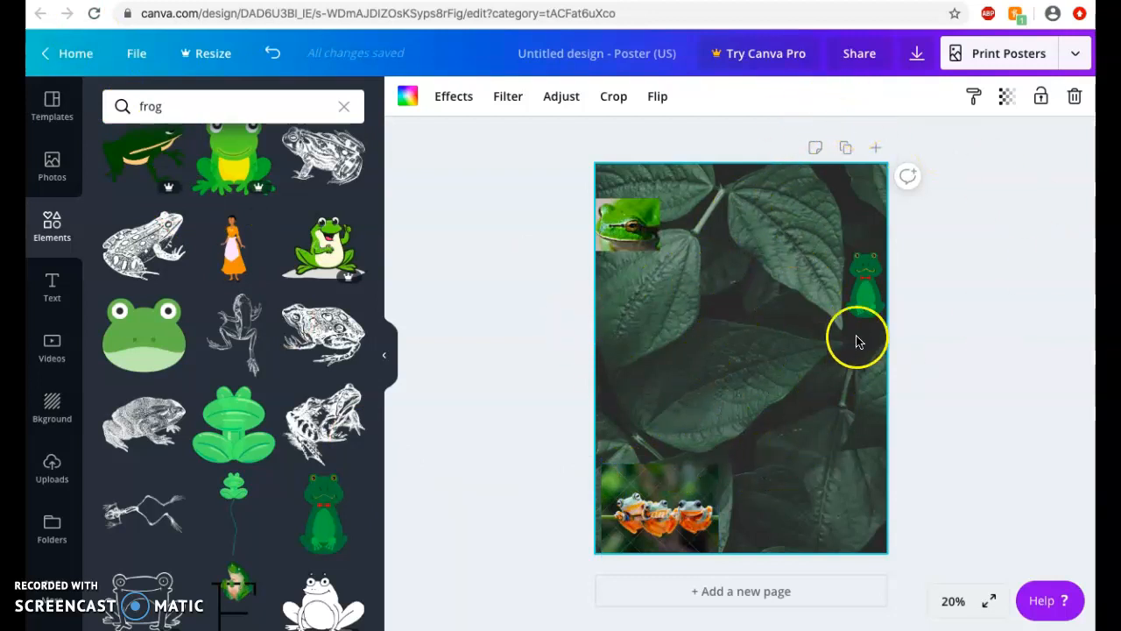
- Share the poster by sending an edit invite to the collaborator's e-mail address
{"action": "left_click", "coordinate": [858, 56]}
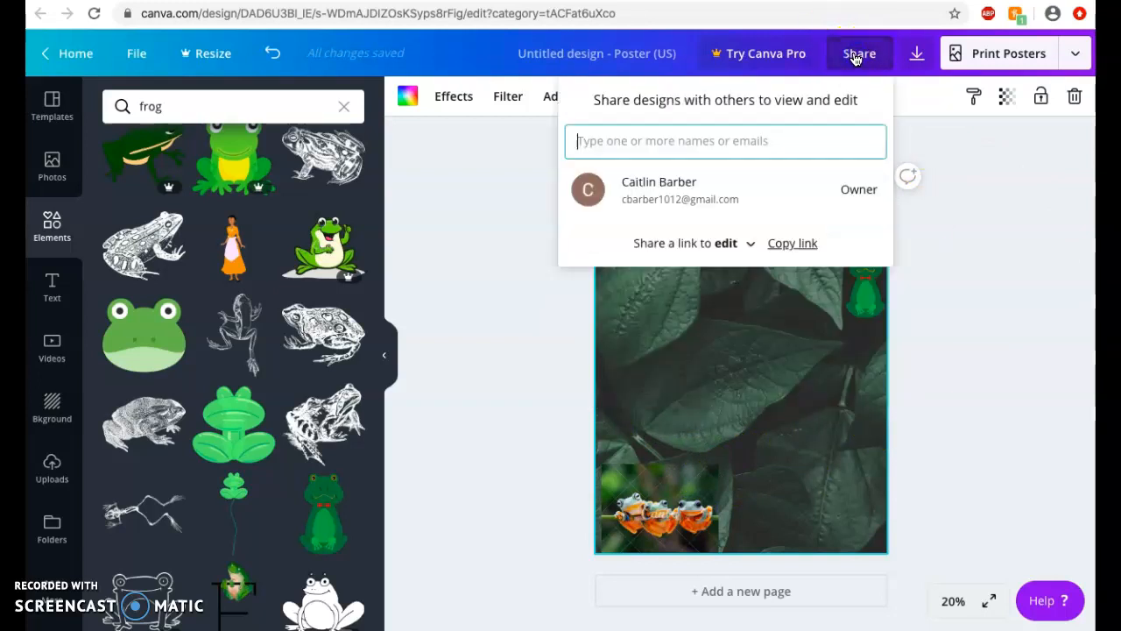
{"action": "left_click", "coordinate": [744, 137]}
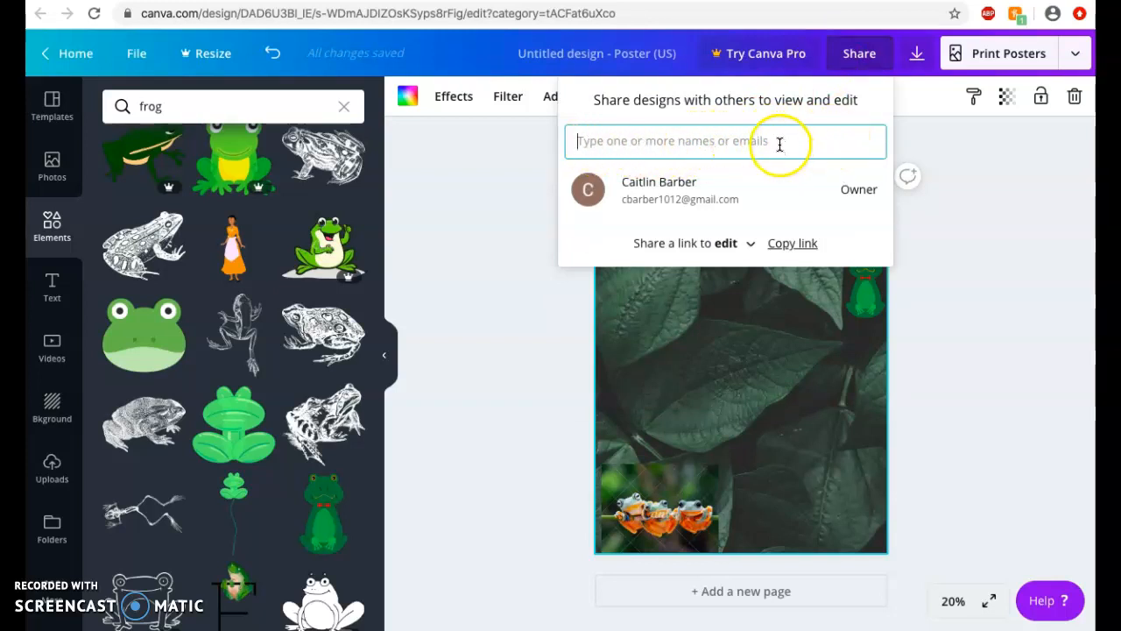
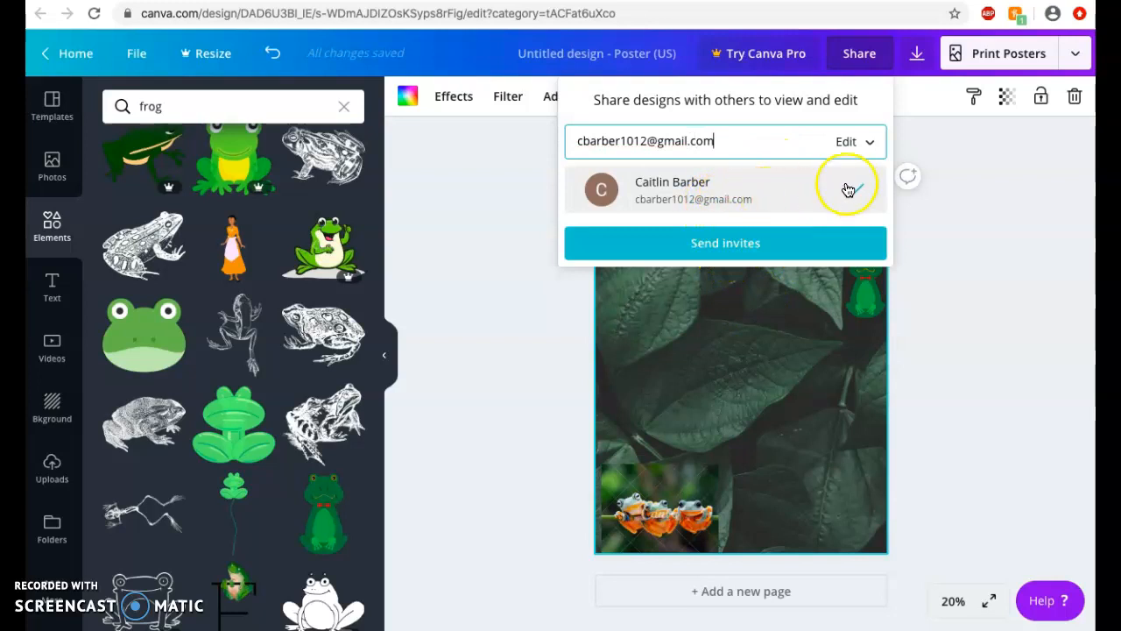
{"action": "left_click", "coordinate": [711, 253]}
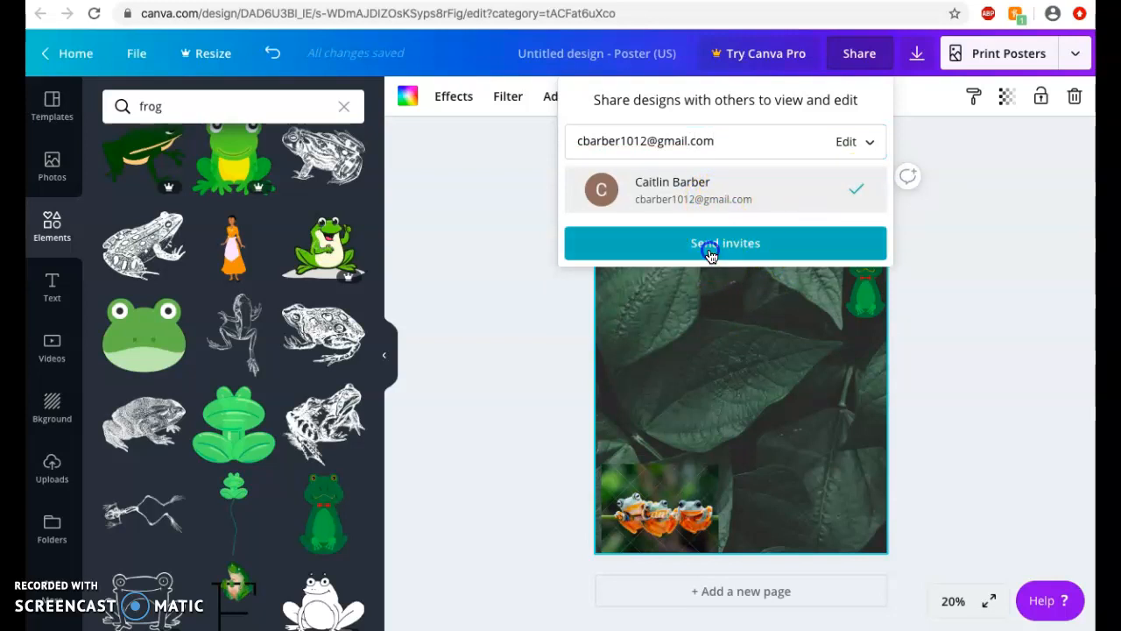
{"action": "left_click", "coordinate": [712, 286]}
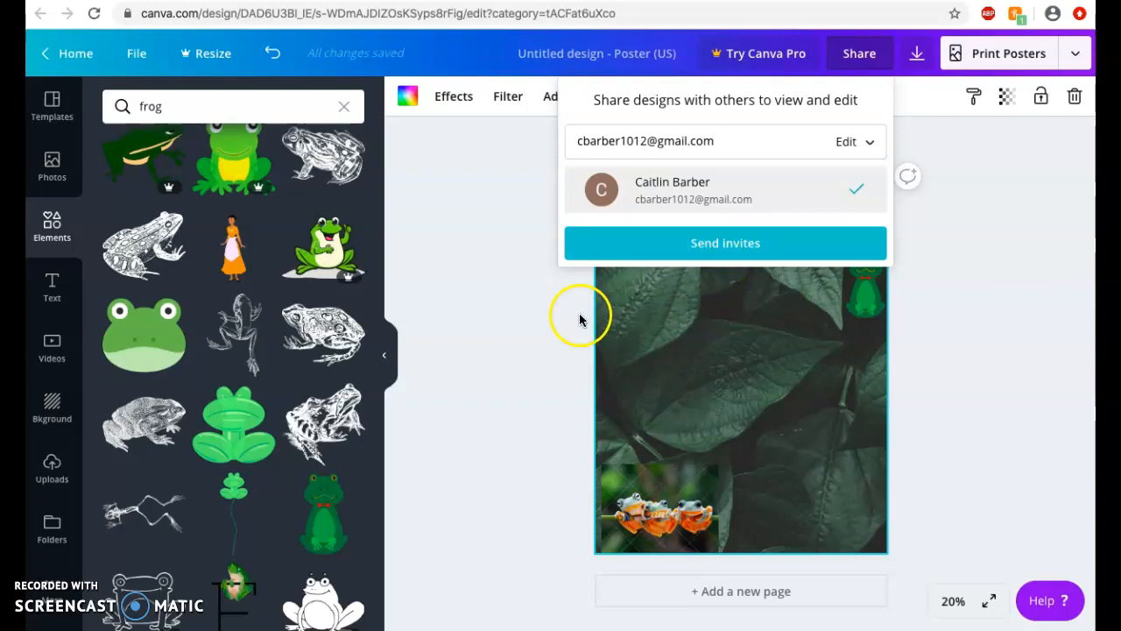
{"action": "left_click", "coordinate": [917, 53]}
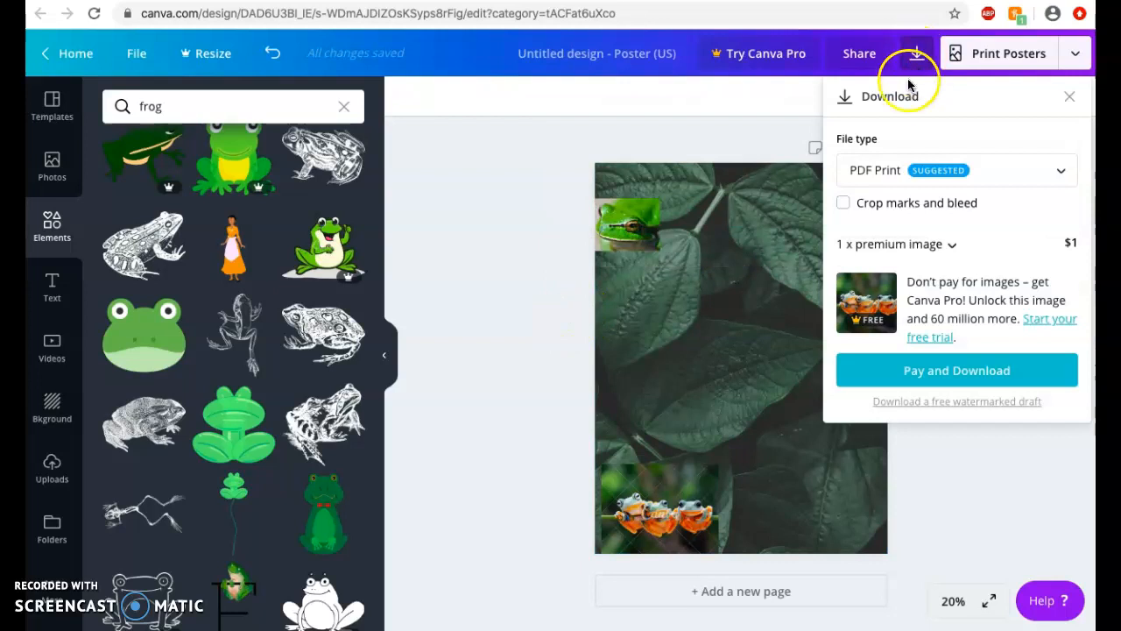
{"action": "left_click", "coordinate": [895, 252]}
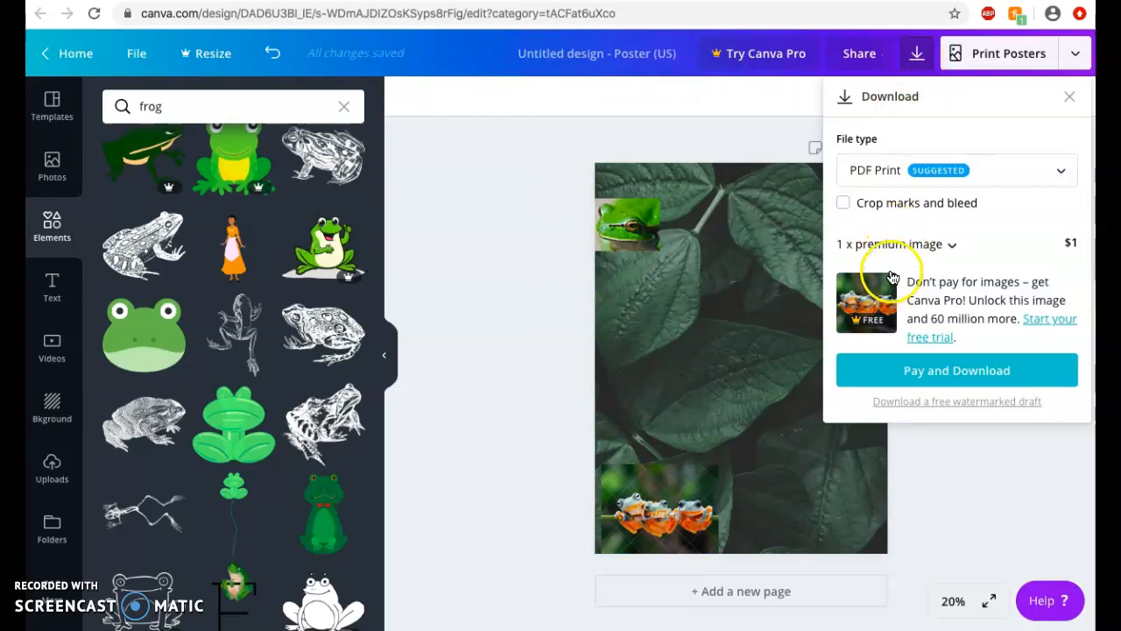
{"action": "left_click", "coordinate": [1070, 95]}
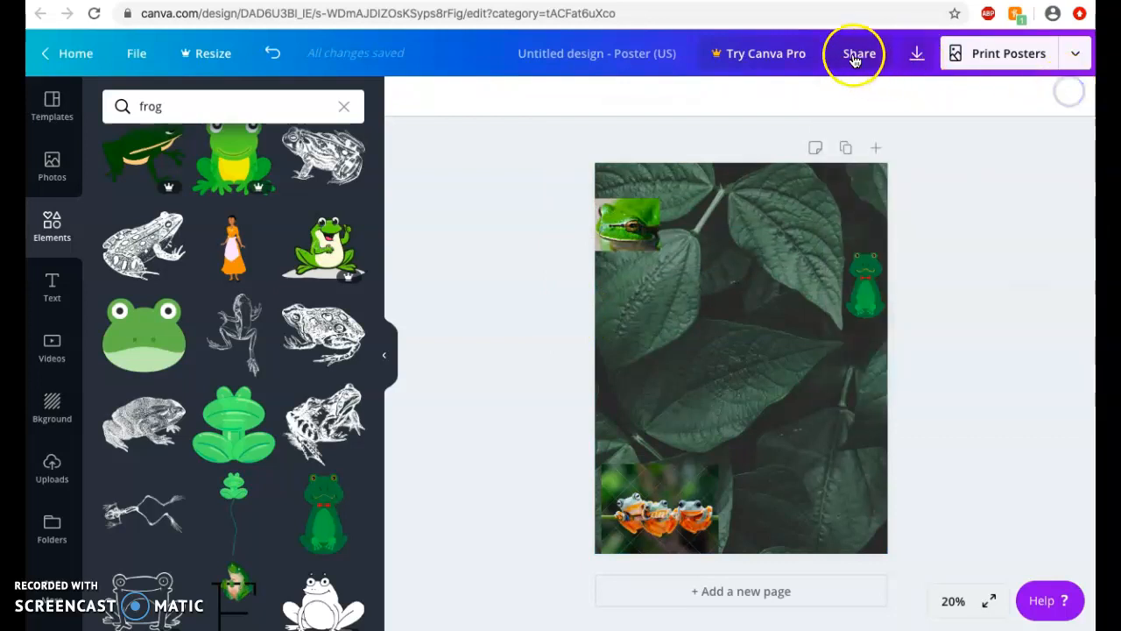